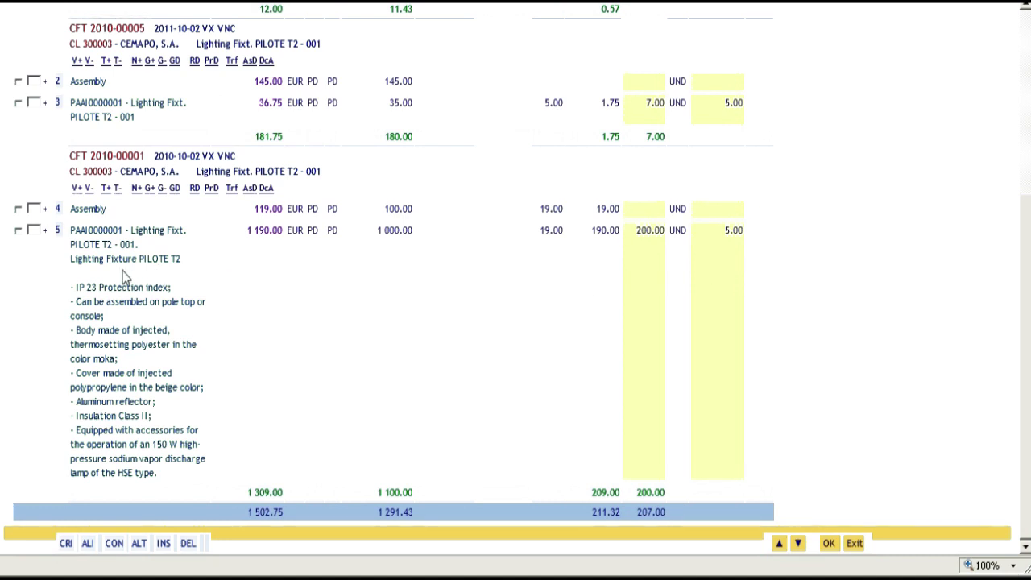
- Open row 5 of document CFT 2010-00001 for update and reveal its additional tax fields
double_click(57, 234)
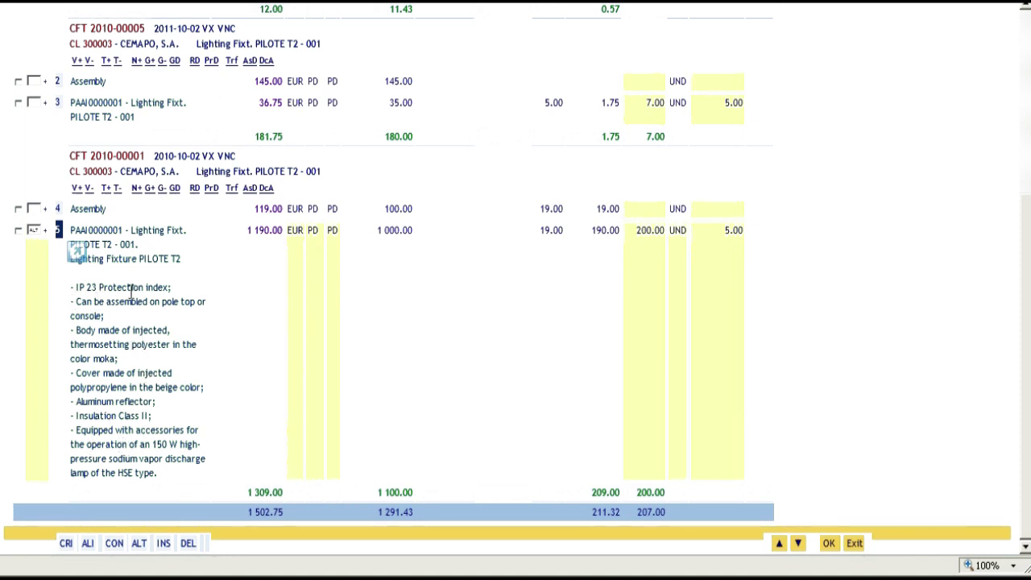
double_click(77, 251)
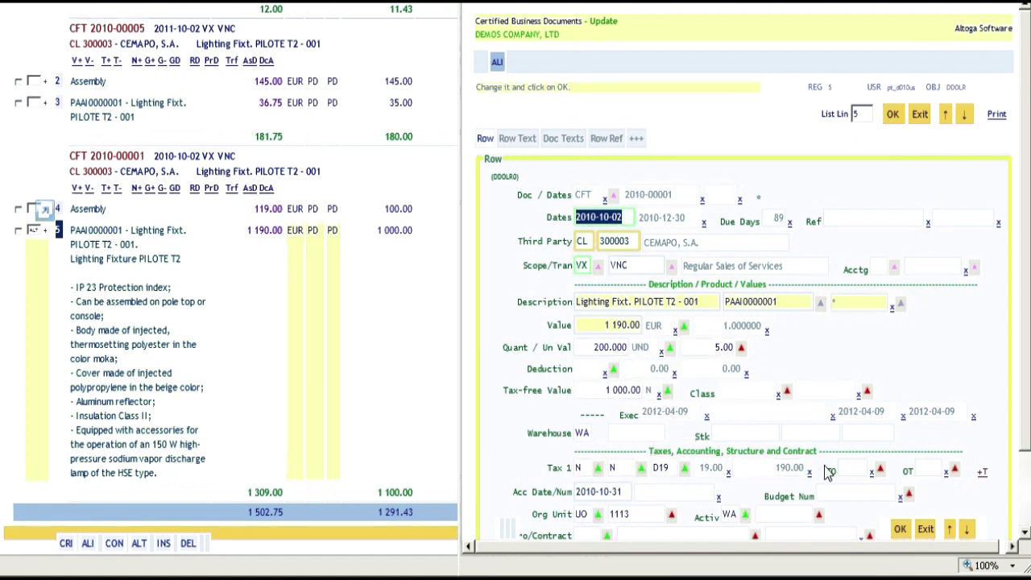
scroll(925, 468, down, 1)
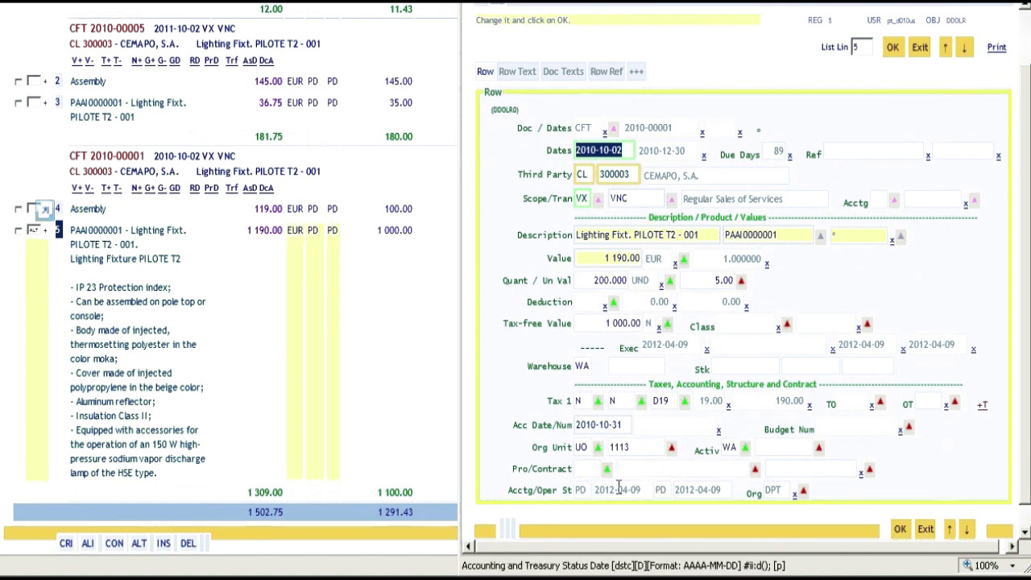
click(982, 405)
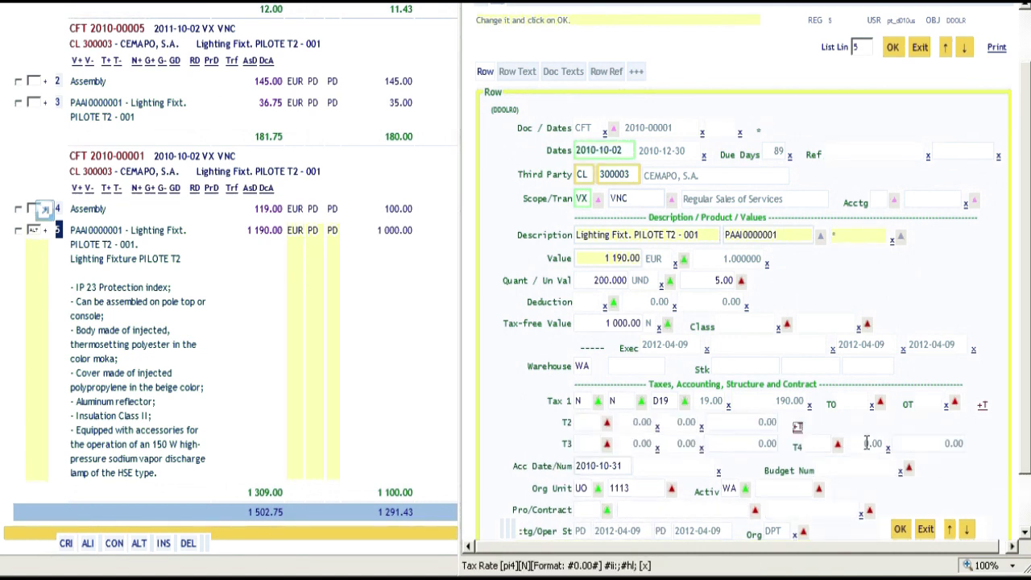
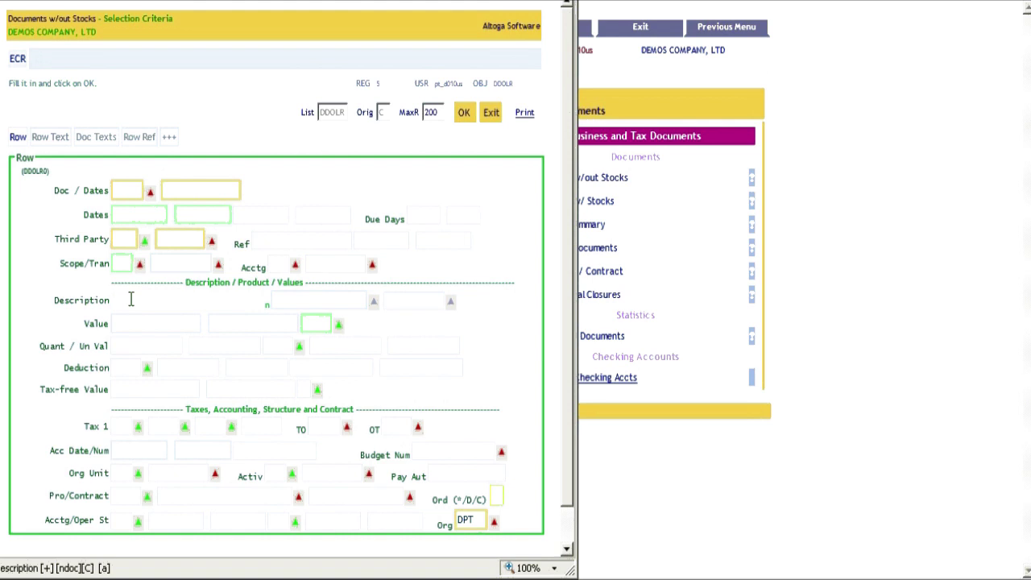
- List the documents whose description contains "pen" and check the documents associated with TFT 2009-00015
text(%per%)
click(463, 112)
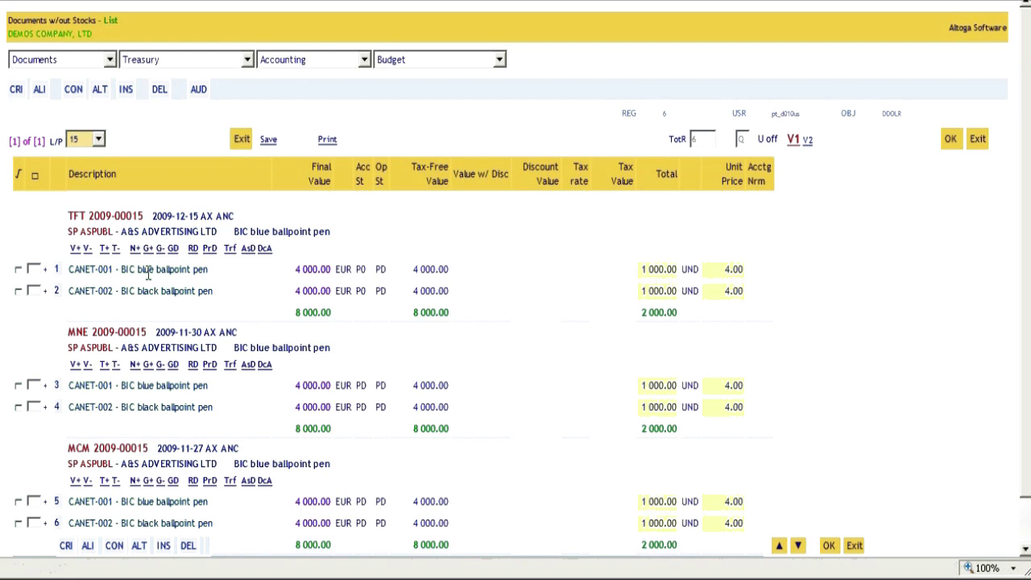
click(264, 250)
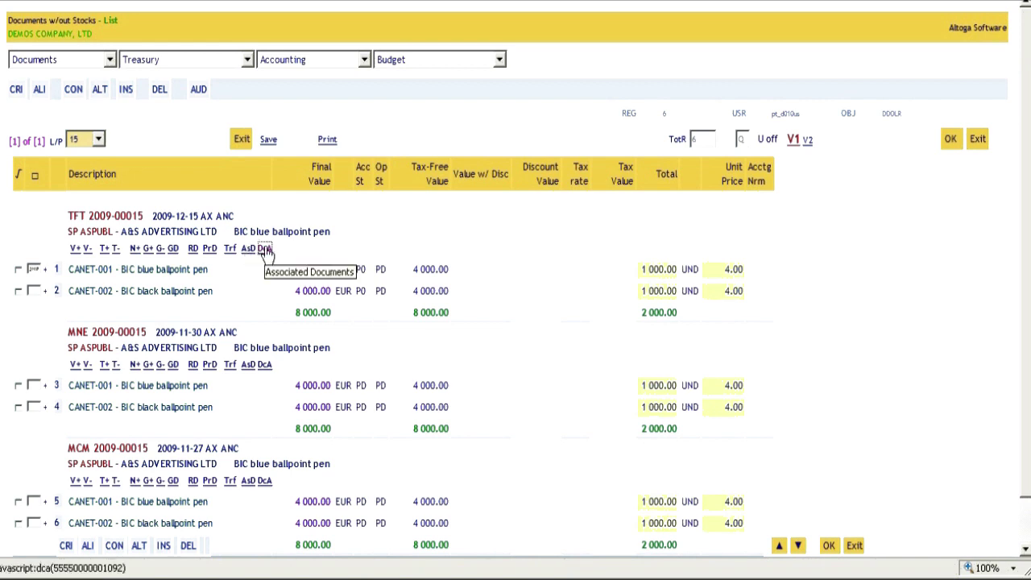
click(266, 250)
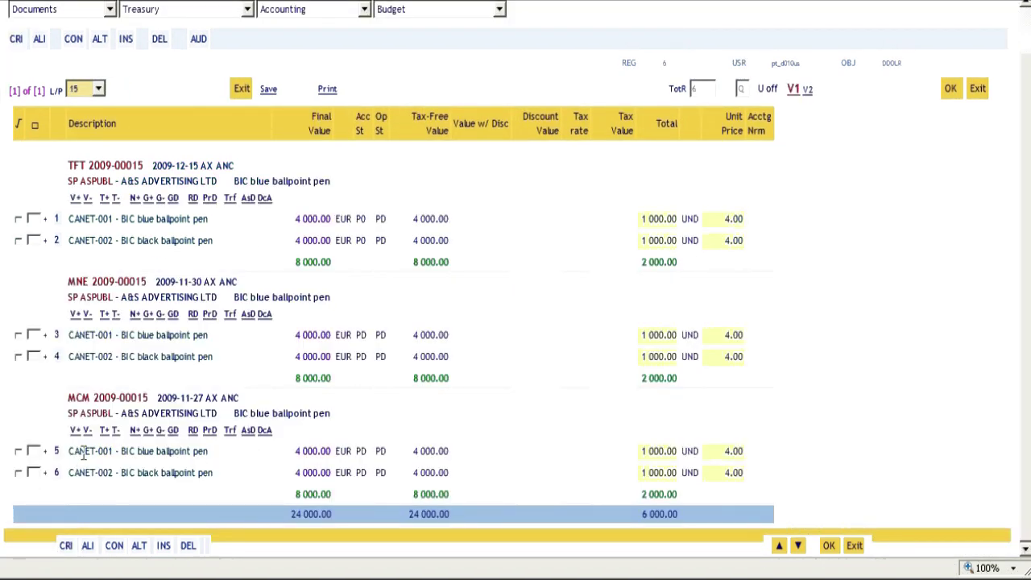
- Associate document MNE 2009-00015 with document MCM 2009-00015
click(250, 431)
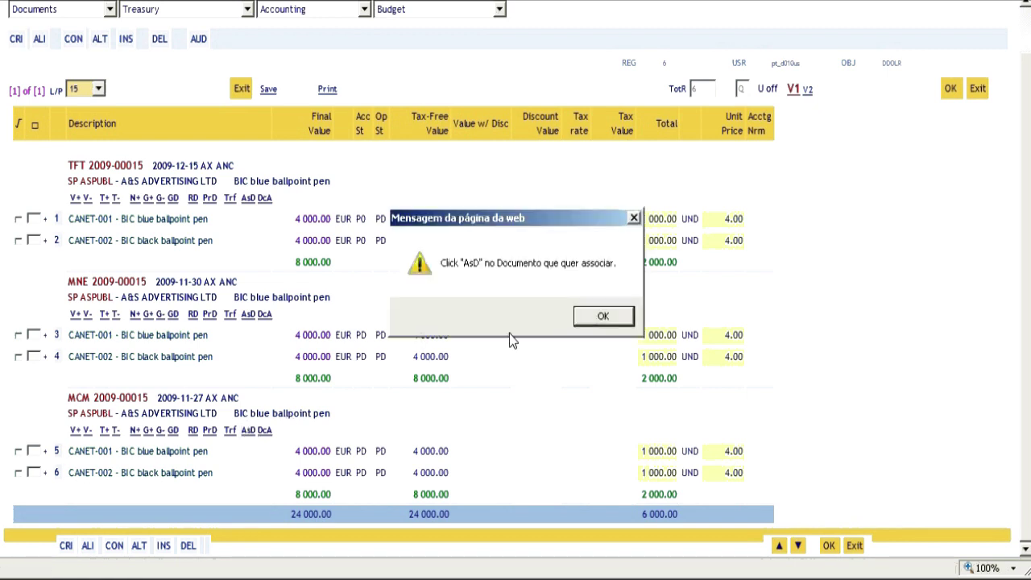
click(548, 316)
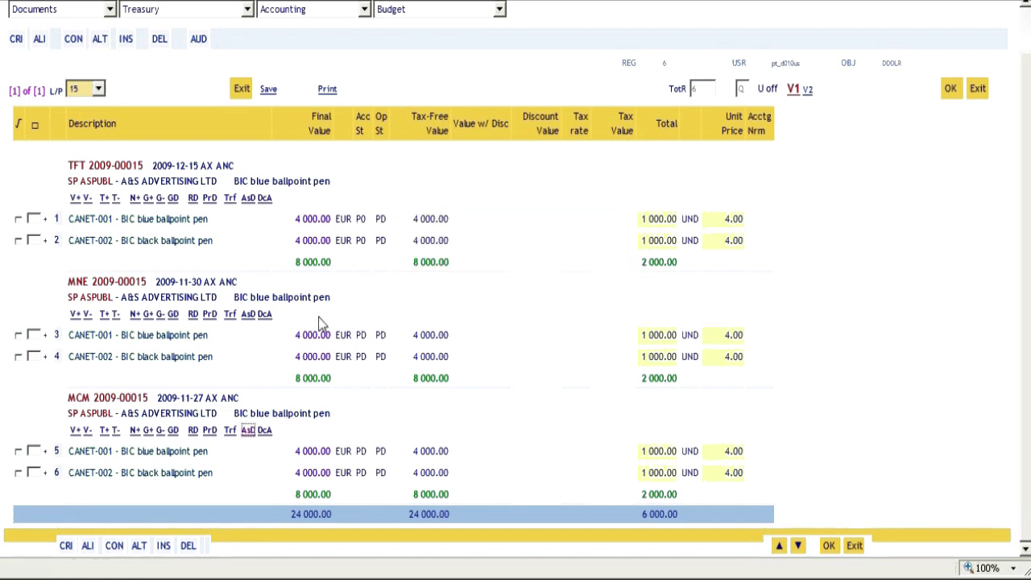
click(249, 317)
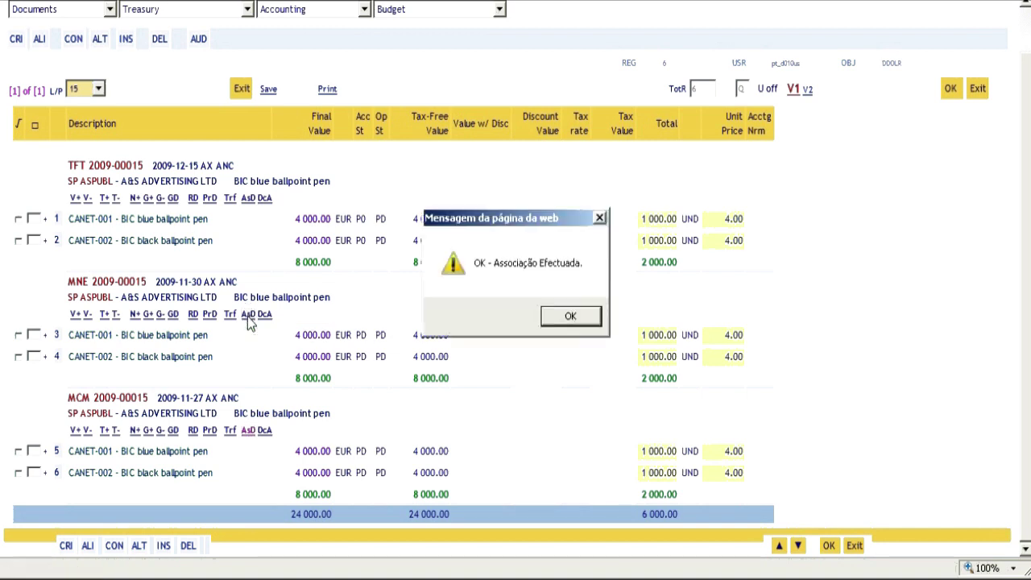
click(564, 316)
- Associate document TFT 2009-00015 with document MCM 2009-00015
click(248, 431)
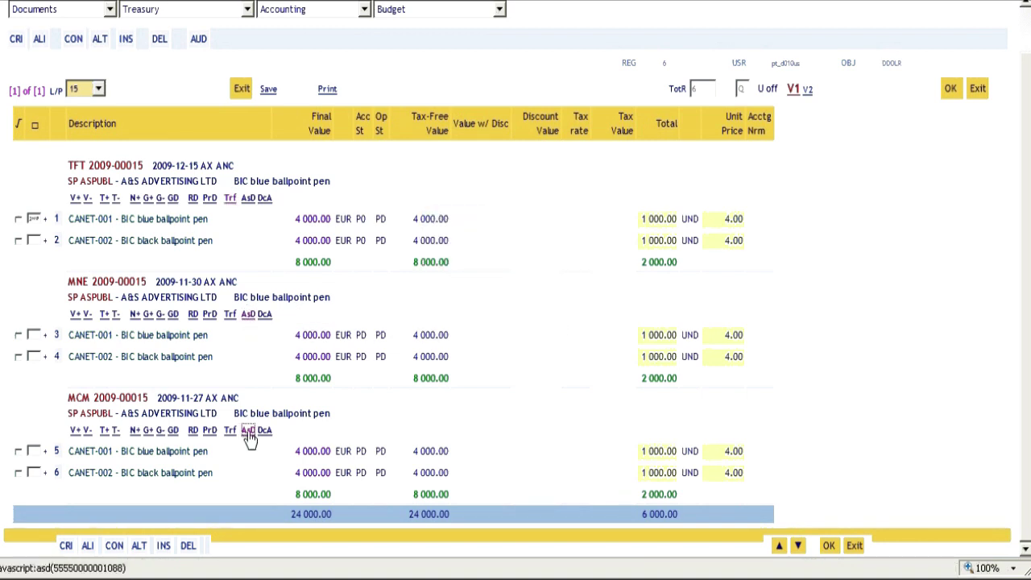
click(559, 314)
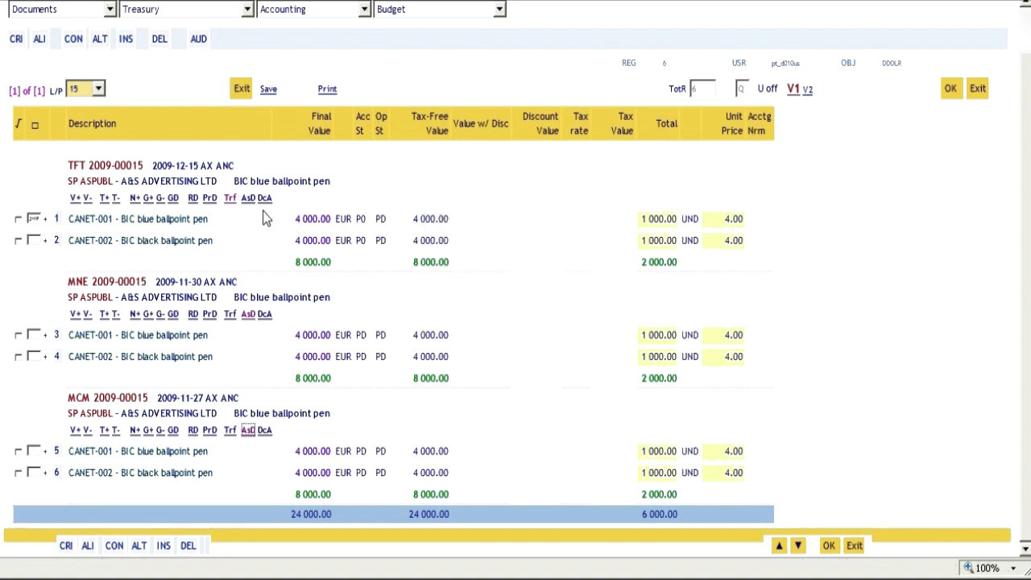
click(249, 199)
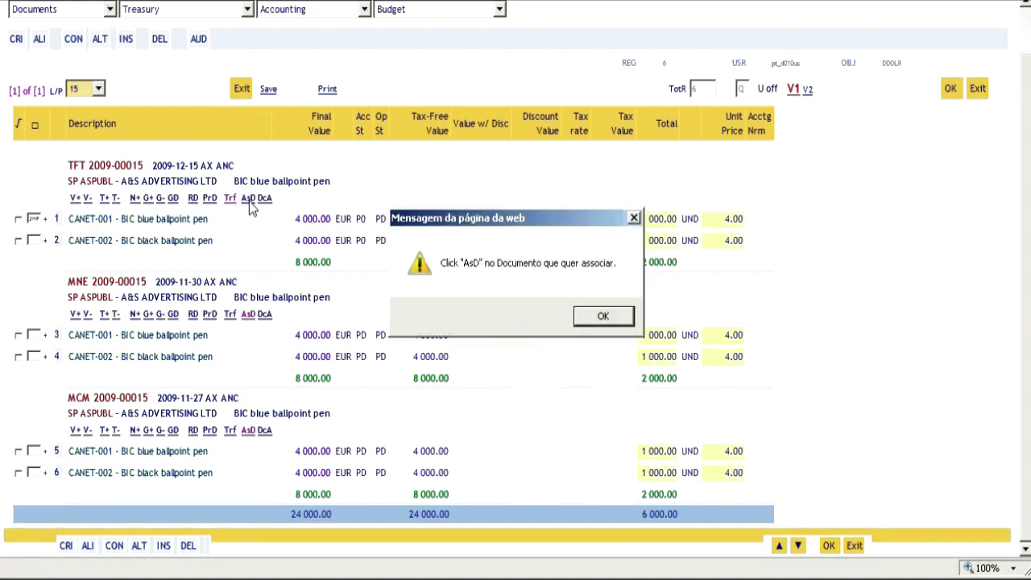
click(603, 315)
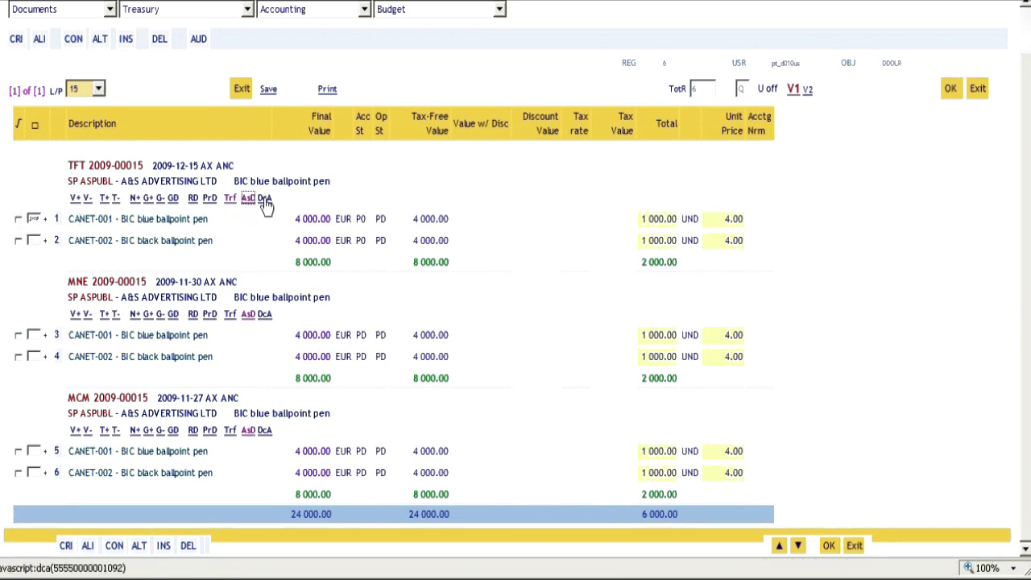
- Display the documents associated with TFT 2009-00015 and examine their links to MCM 2009-00015
click(17, 218)
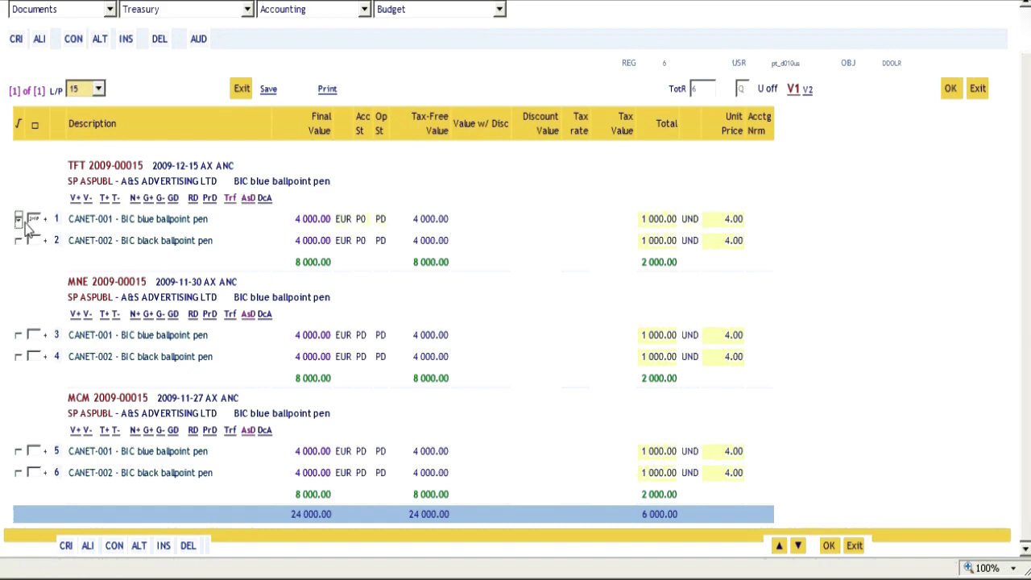
click(267, 199)
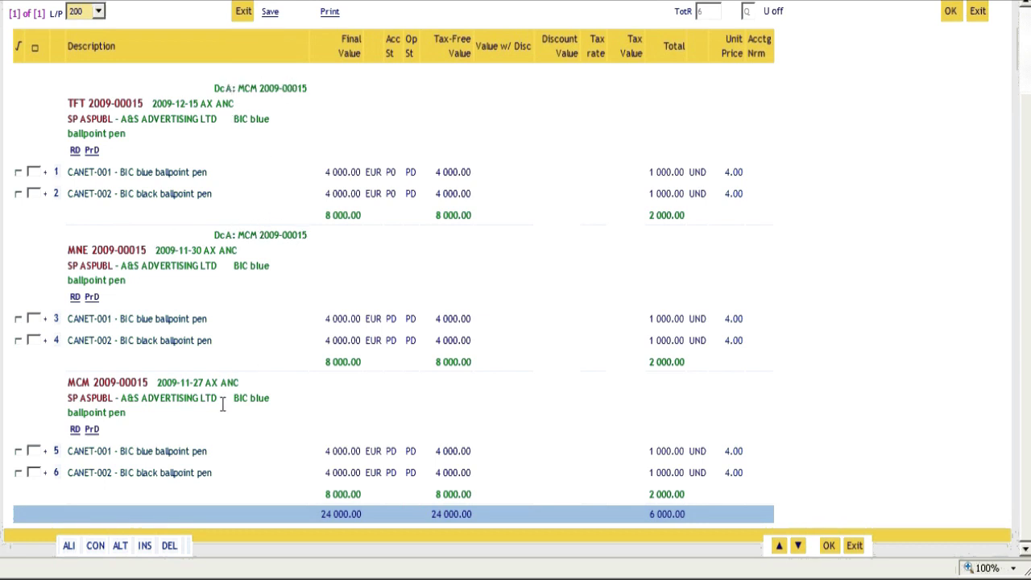
click(253, 233)
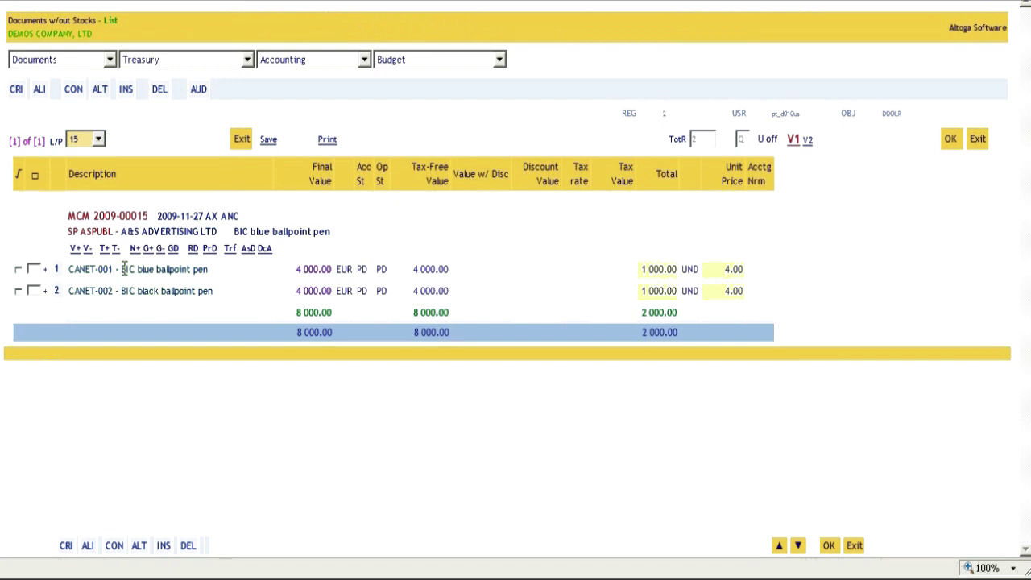
- Transform MCM 2009-00015 into an MNE document dated 2009-11-30, with Associate Doc set to S
click(231, 251)
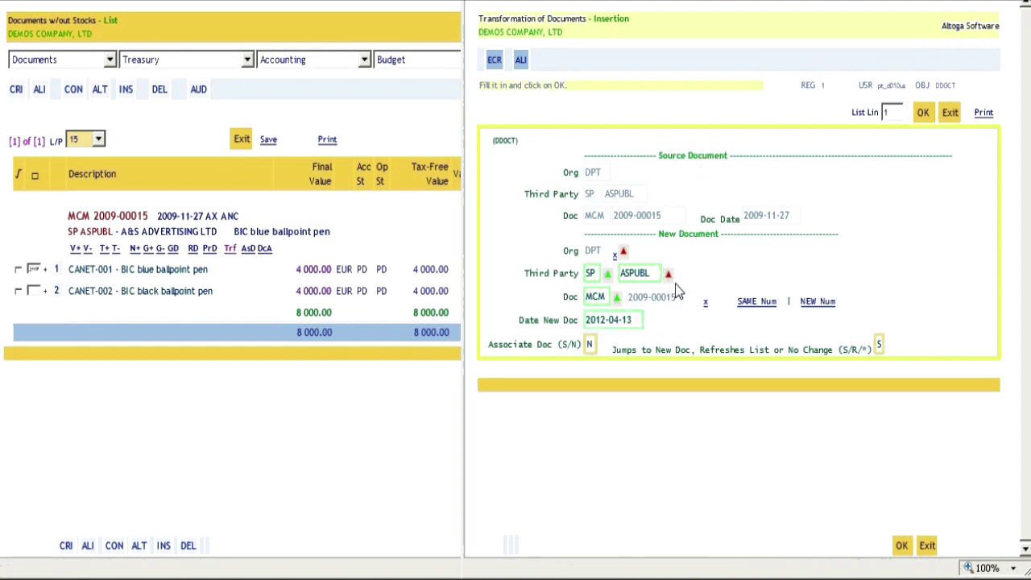
click(603, 298)
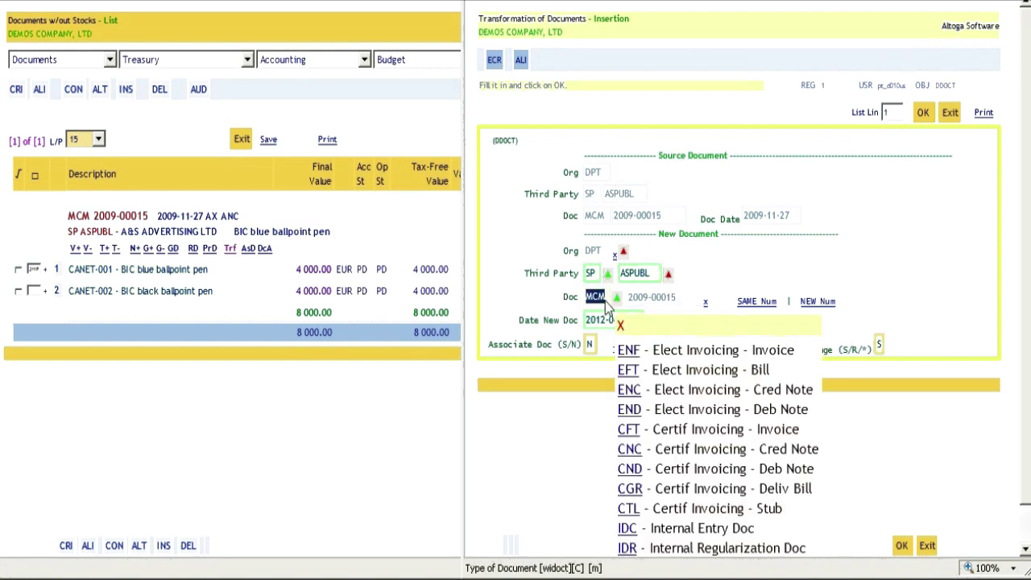
text(MN)
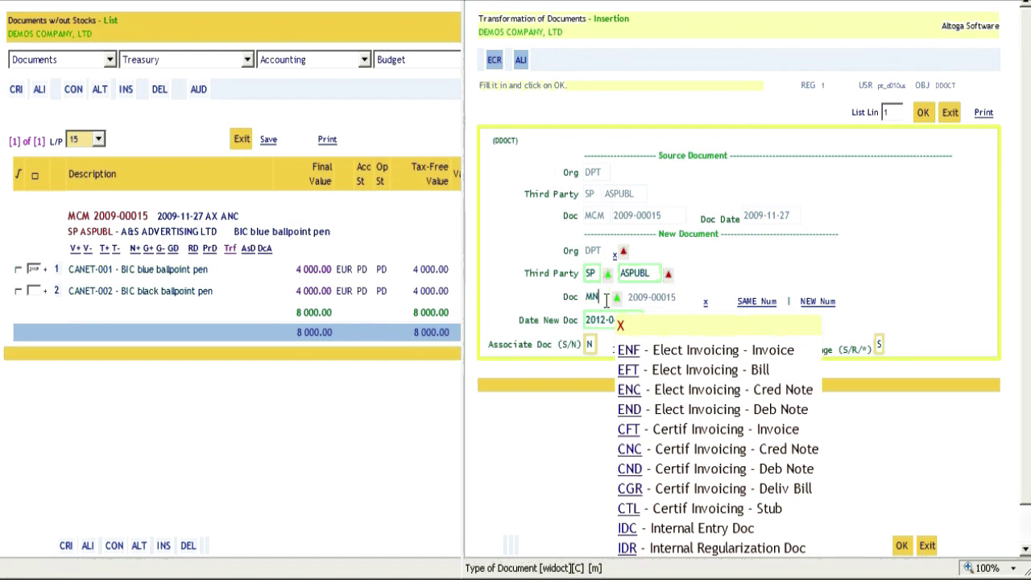
text(E)
key(Tab)
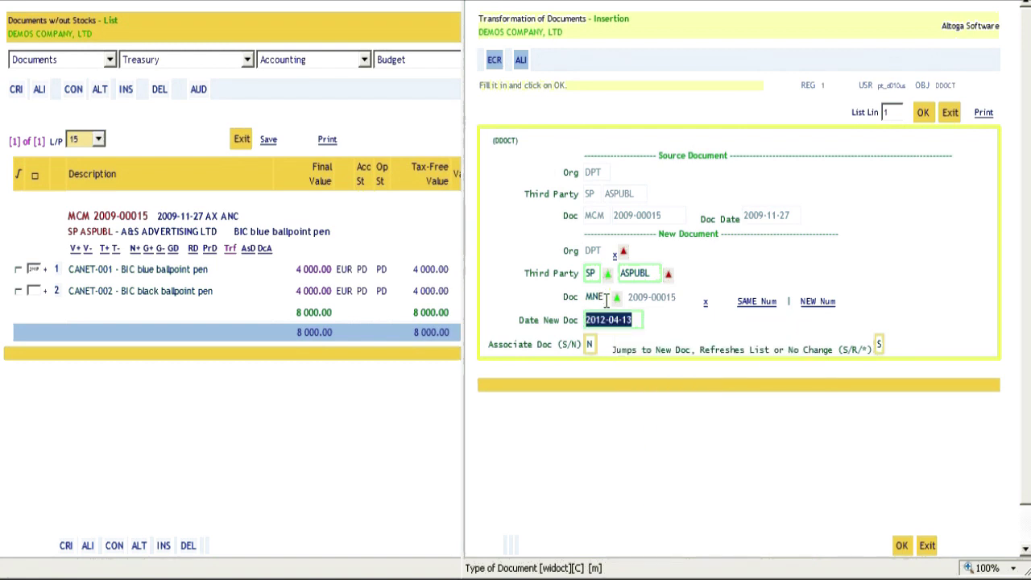
text(2009-11-30)
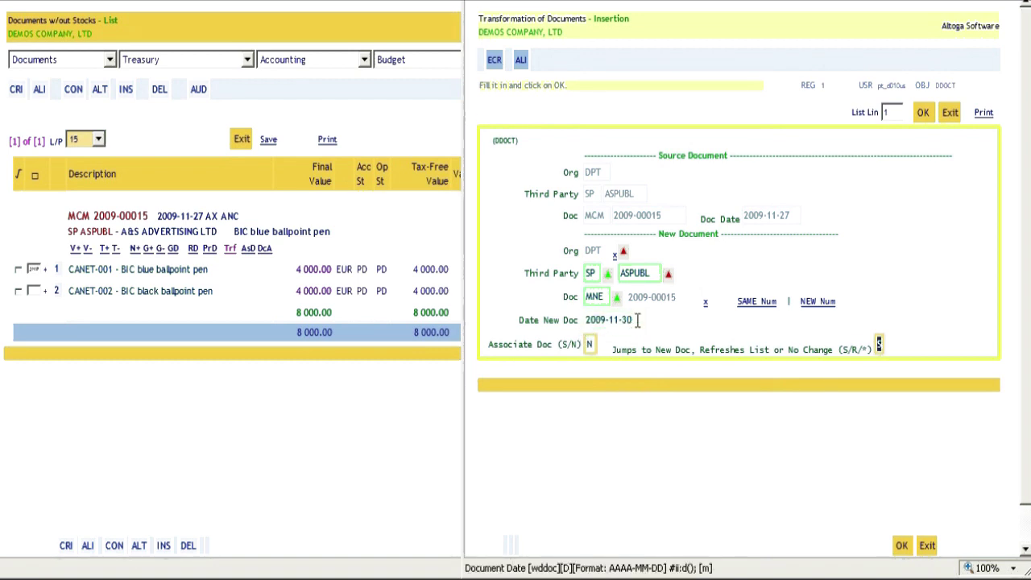
click(592, 344)
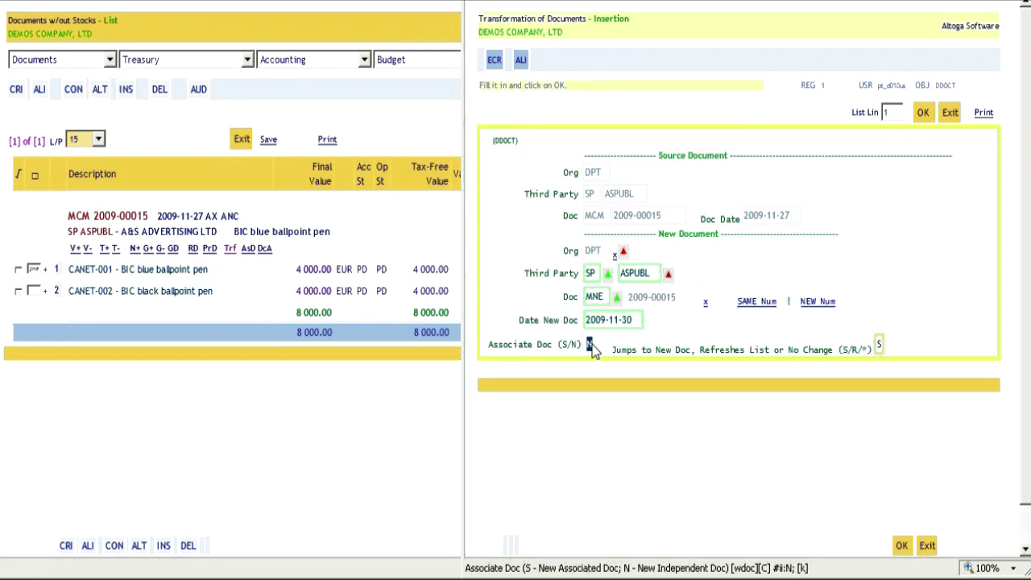
text(S)
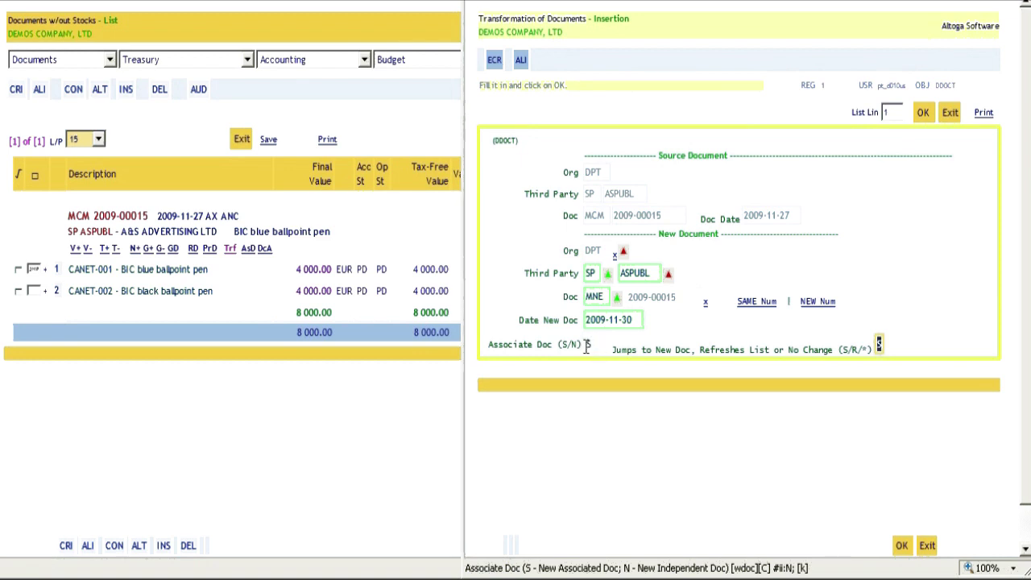
click(820, 302)
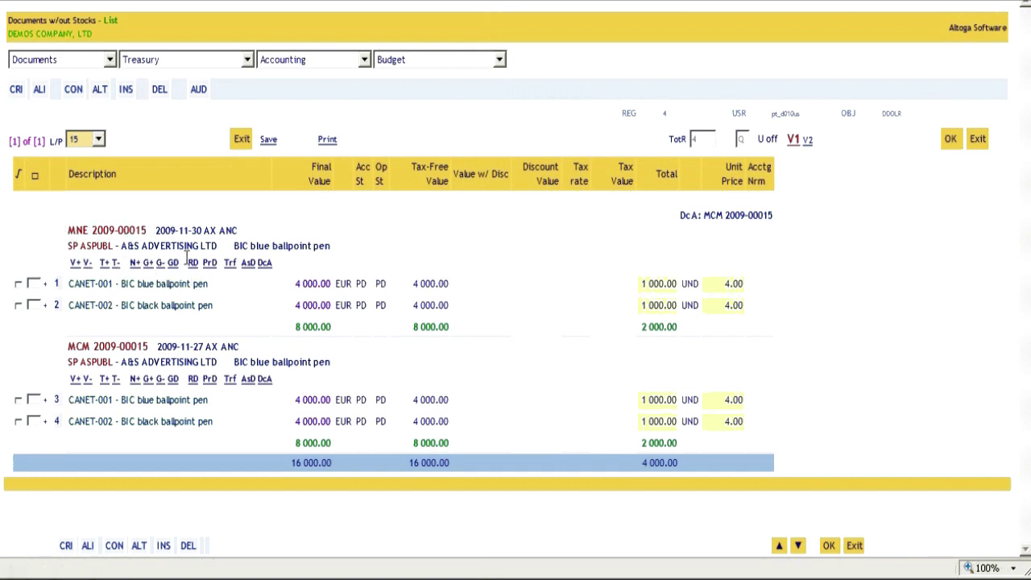
- Transform MNE 2009-00015 into a TFT document dated 2009-12-15, with Associate Doc set to S
click(230, 265)
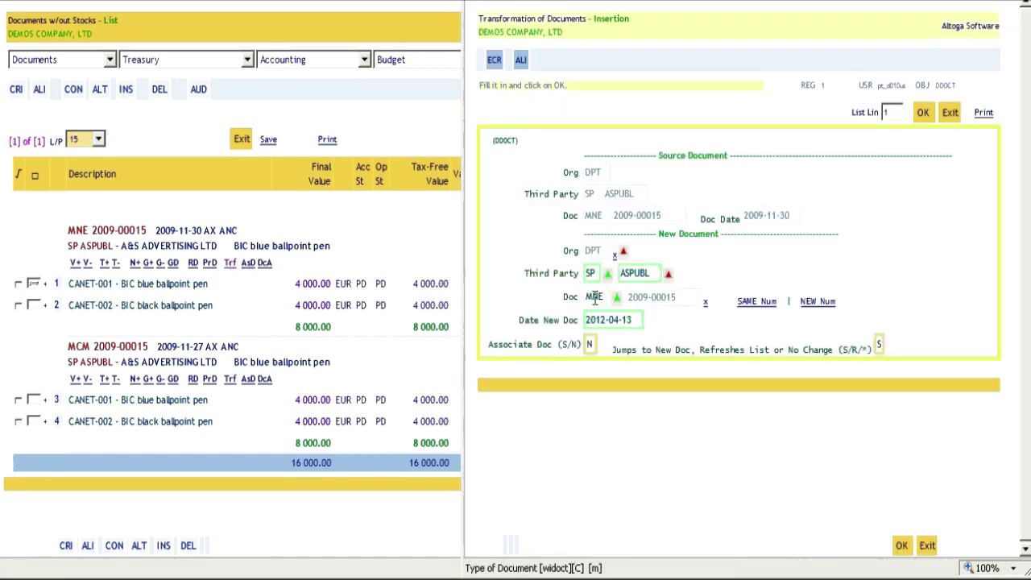
double_click(596, 298)
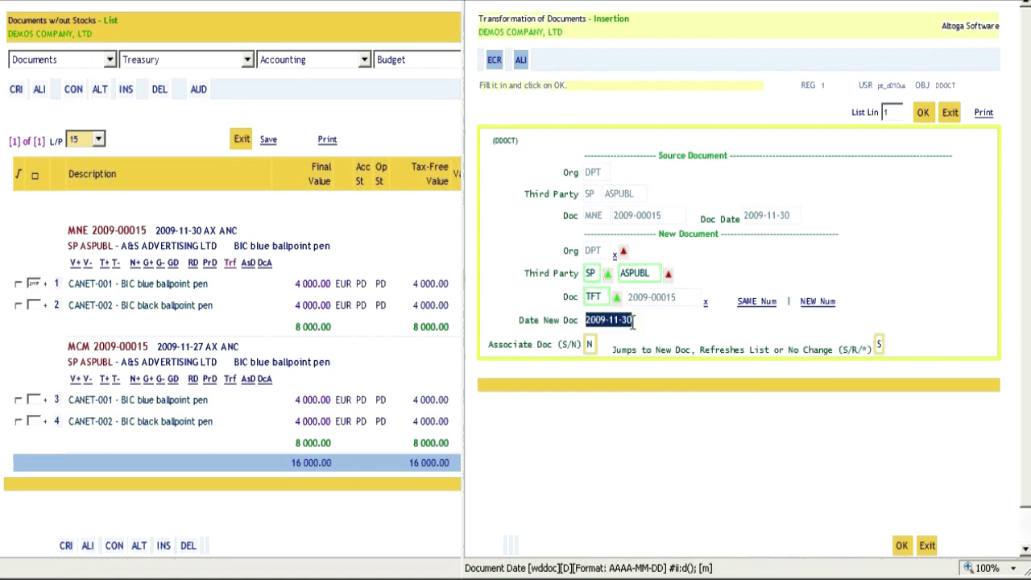
key(BackSpace)
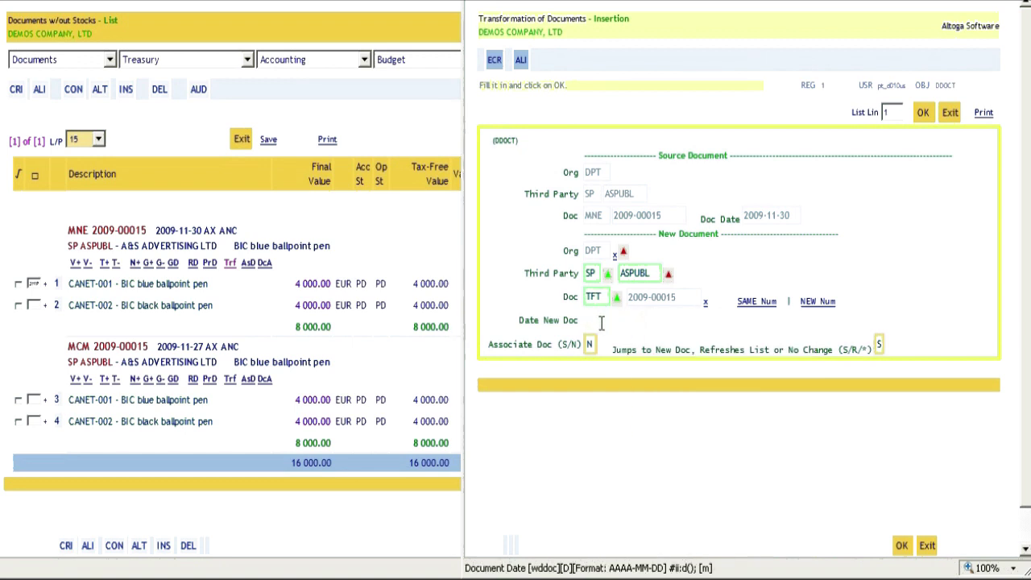
text(2009-12-15)
key(Tab)
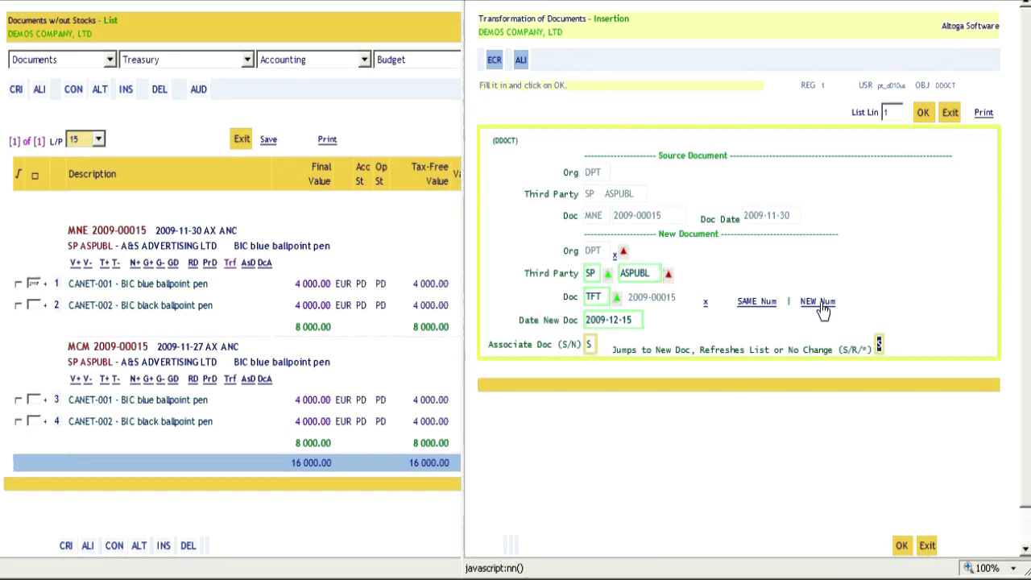
click(819, 302)
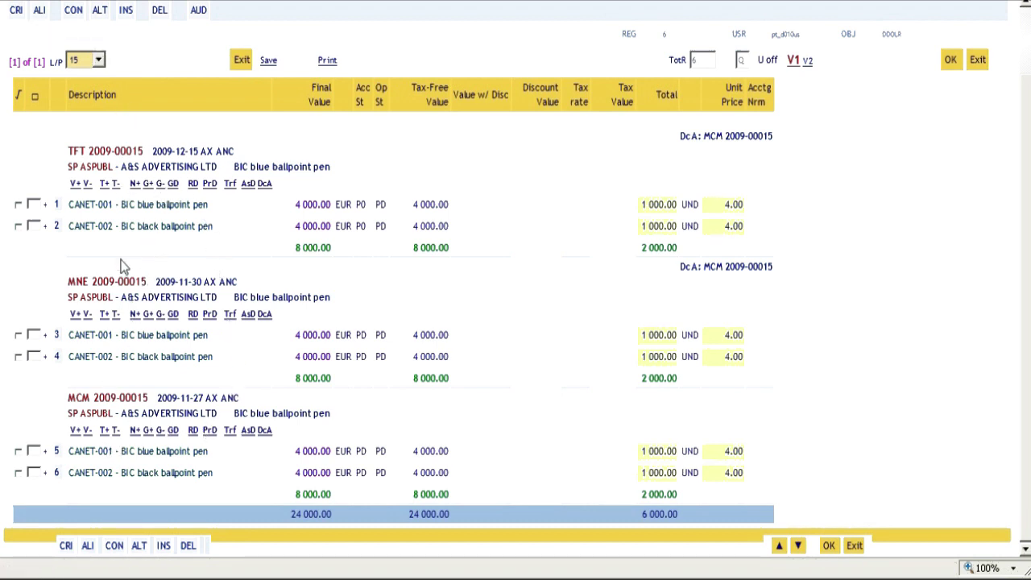
- Review the chain of documents associated with the newly created TFT 2009-00015
click(266, 184)
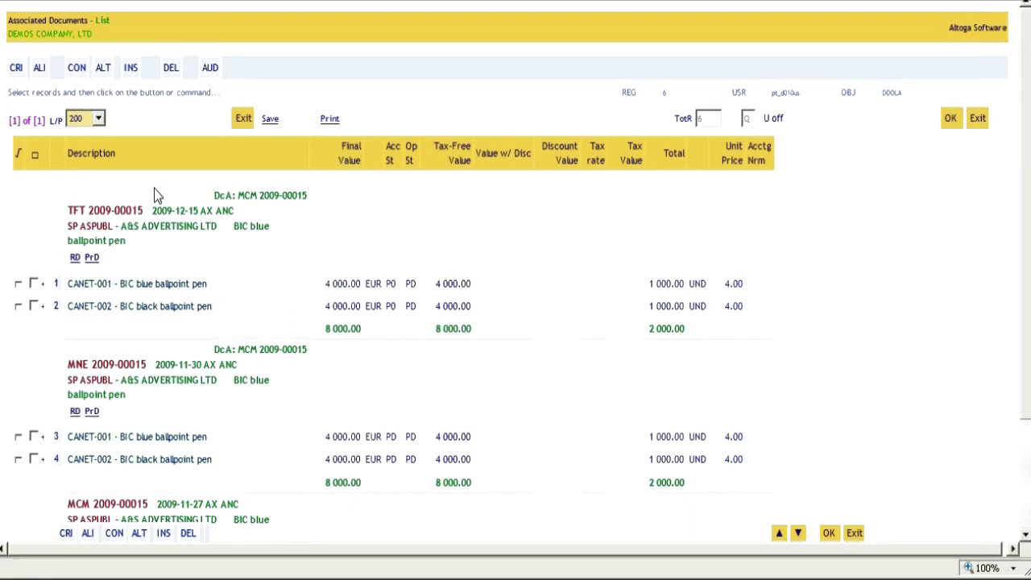
drag(1026, 239, 1019, 322)
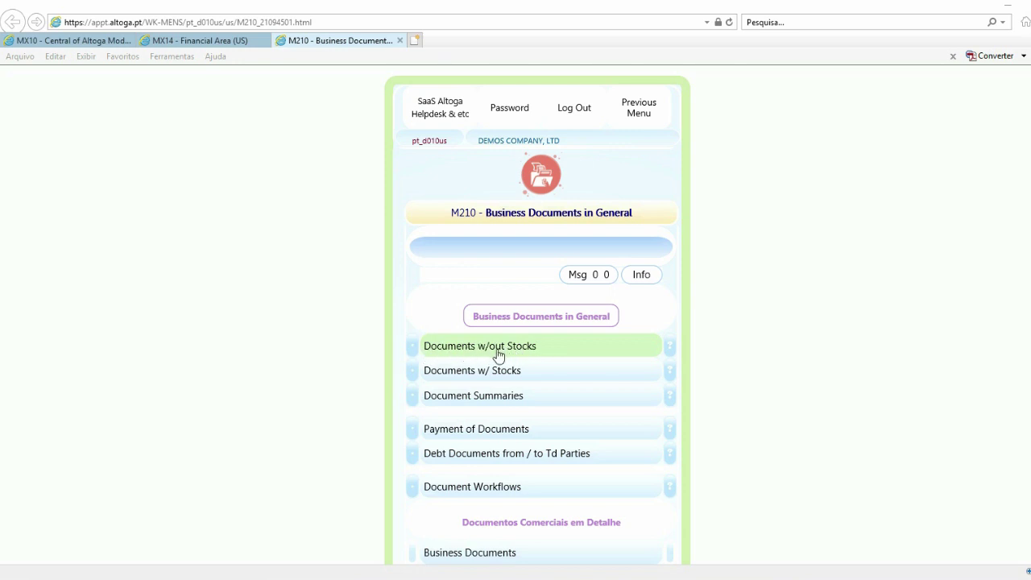
- Open Documents w/out Stocks and run the T+ and G+ operations on document TFT 2012-00001
click(498, 355)
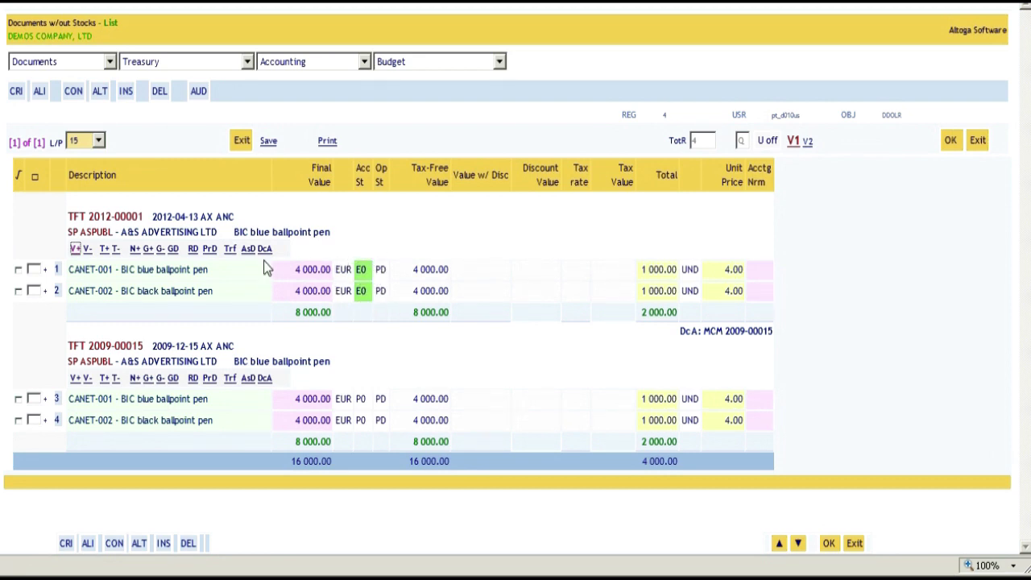
click(103, 252)
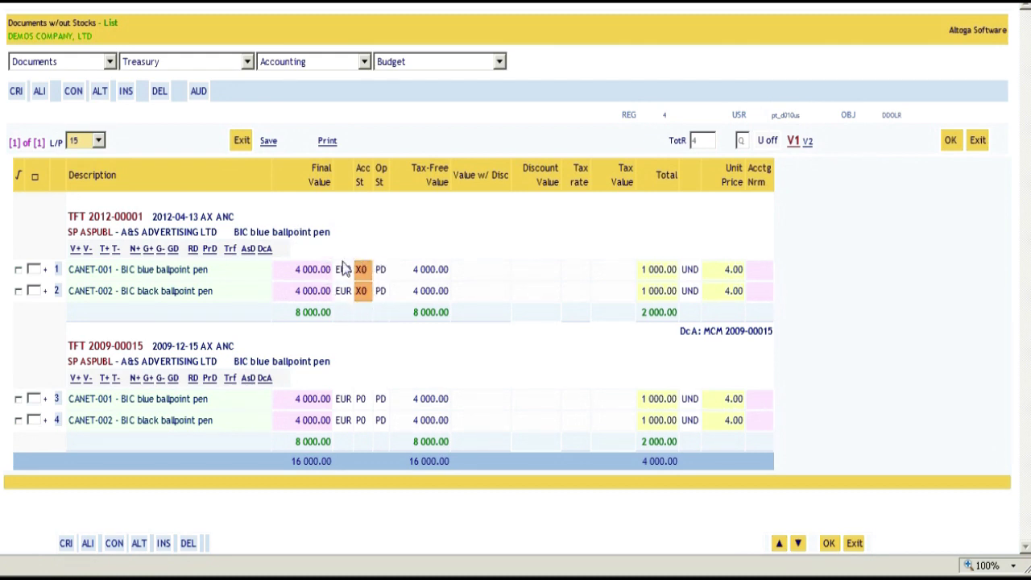
click(149, 250)
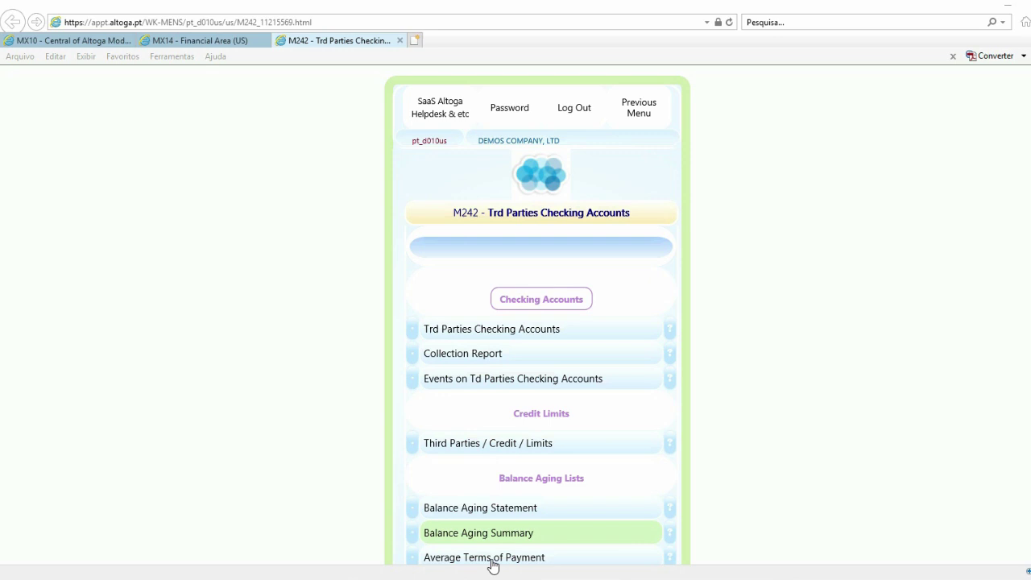
scroll(554, 504, down, 2)
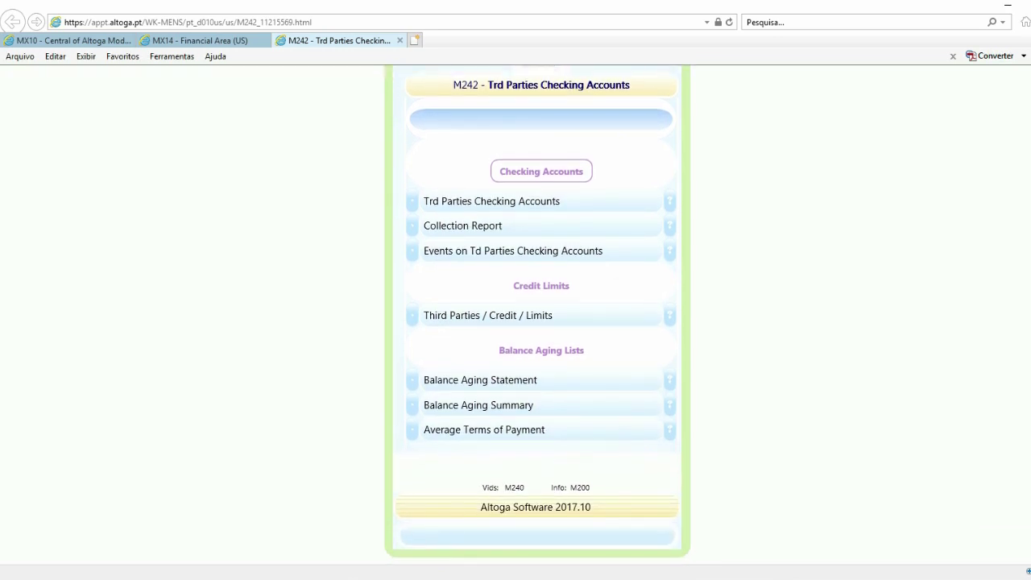